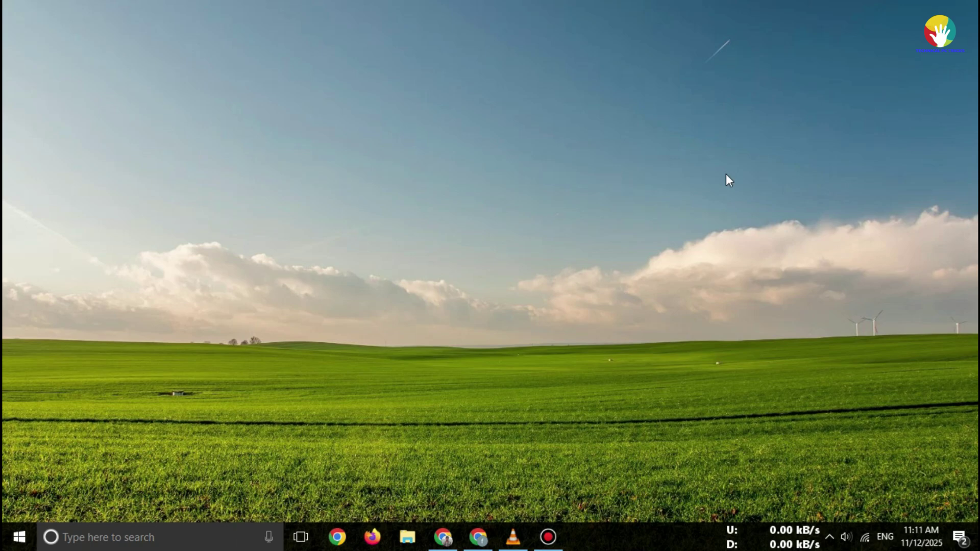
Refresh the desktop three times, then go to the LibreCAD website's Download section
{"action": "right_click", "coordinate": [651, 124]}
{"action": "left_click", "coordinate": [685, 191]}
{"action": "right_click", "coordinate": [651, 124]}
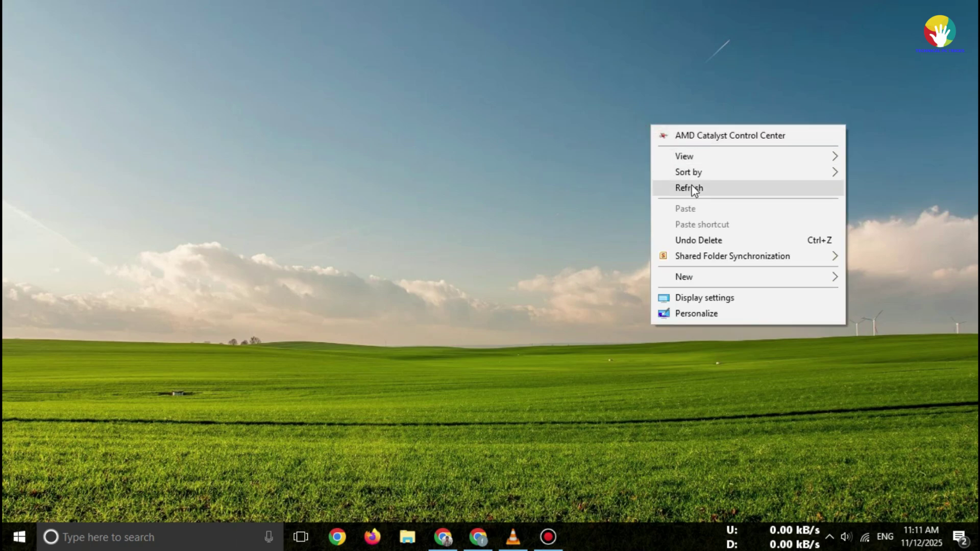
{"action": "left_click", "coordinate": [691, 188]}
{"action": "right_click", "coordinate": [685, 151]}
{"action": "left_click", "coordinate": [726, 213]}
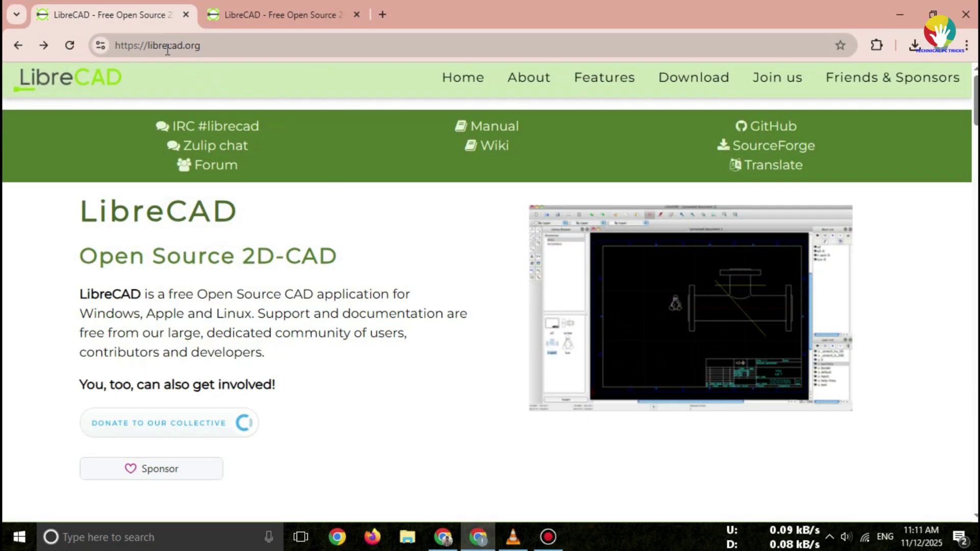
{"action": "left_click", "coordinate": [166, 47]}
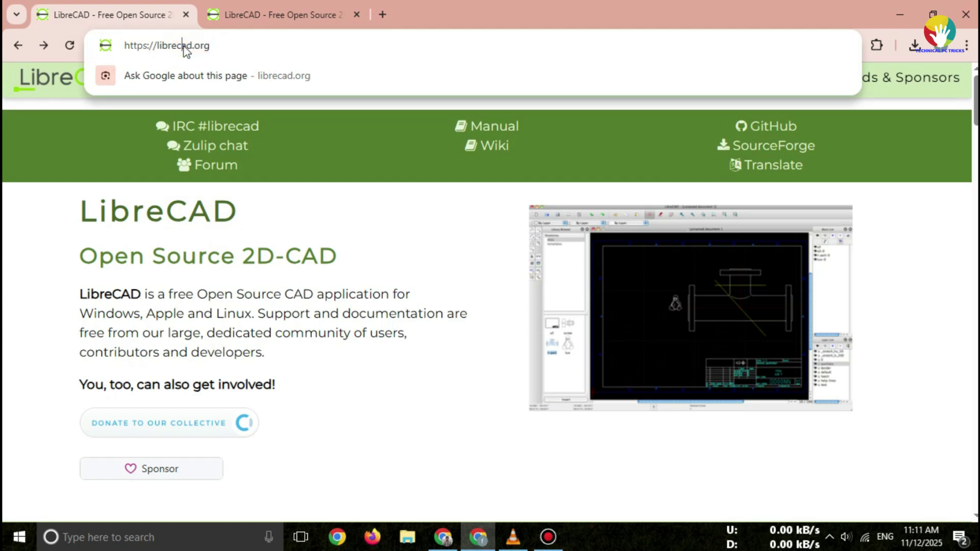
{"action": "scroll", "coordinate": [340, 260], "scroll_direction": "down", "scroll_amount": 6}
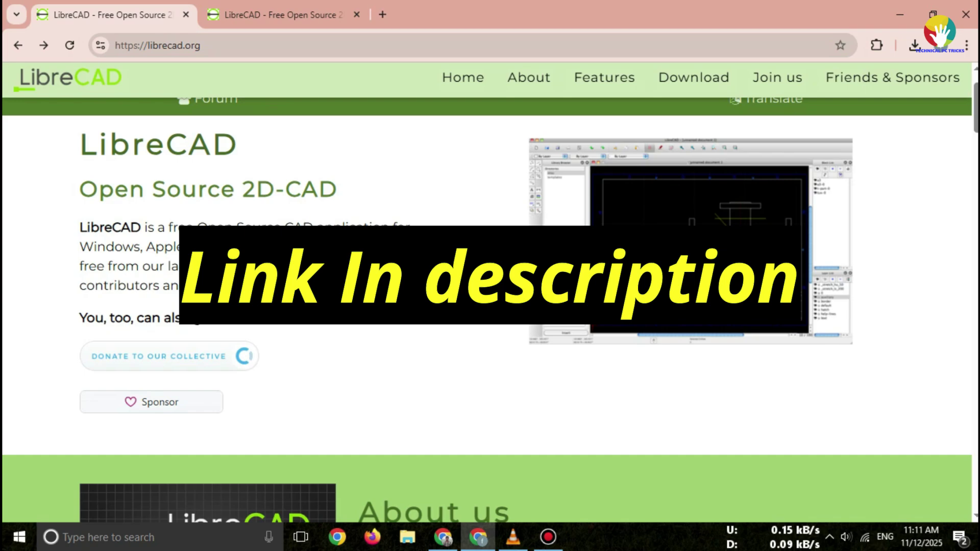
{"action": "scroll", "coordinate": [341, 260], "scroll_direction": "up", "scroll_amount": 2}
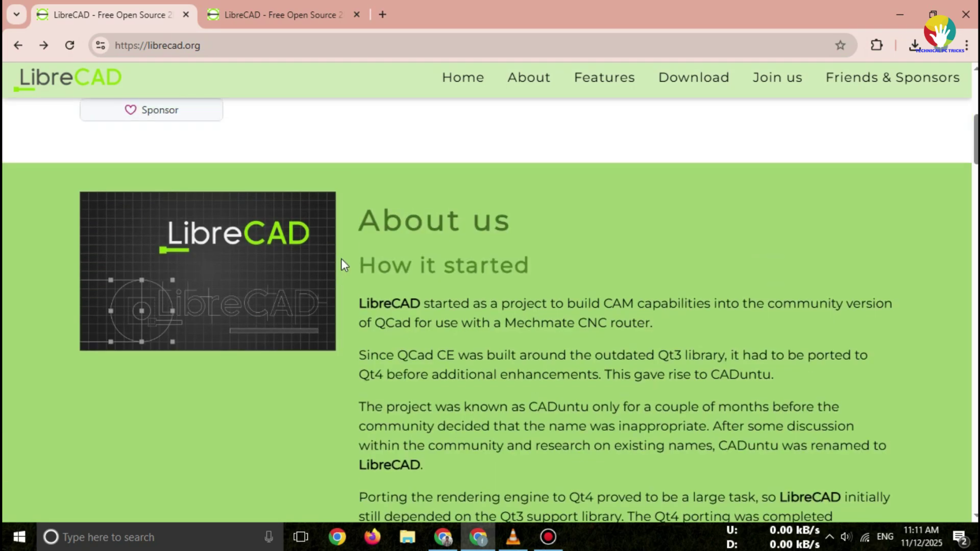
{"action": "scroll", "coordinate": [348, 262], "scroll_direction": "down", "scroll_amount": 5}
{"action": "scroll", "coordinate": [350, 271], "scroll_direction": "down", "scroll_amount": 1}
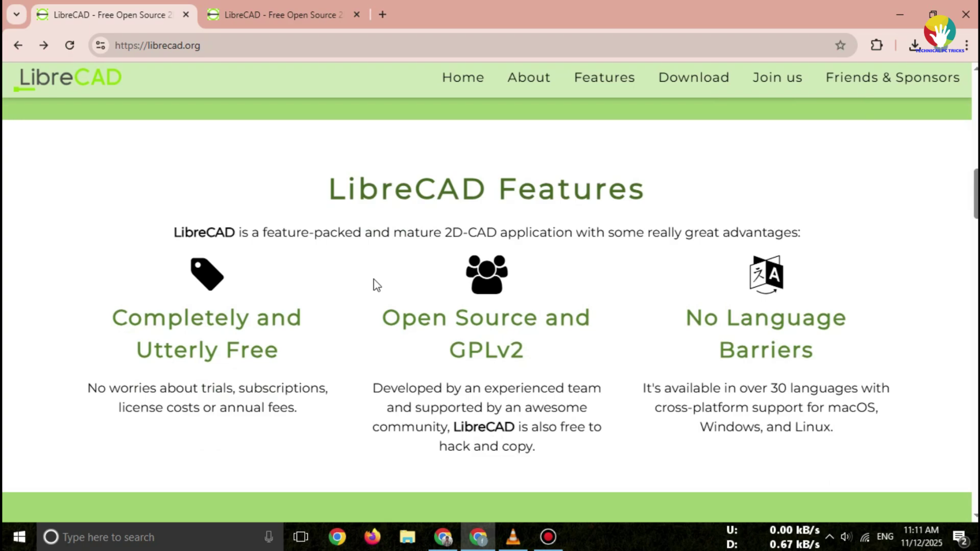
{"action": "scroll", "coordinate": [375, 272], "scroll_direction": "up", "scroll_amount": 2}
{"action": "scroll", "coordinate": [375, 283], "scroll_direction": "down", "scroll_amount": 2}
{"action": "scroll", "coordinate": [375, 284], "scroll_direction": "up", "scroll_amount": 1}
{"action": "scroll", "coordinate": [367, 230], "scroll_direction": "up", "scroll_amount": 2}
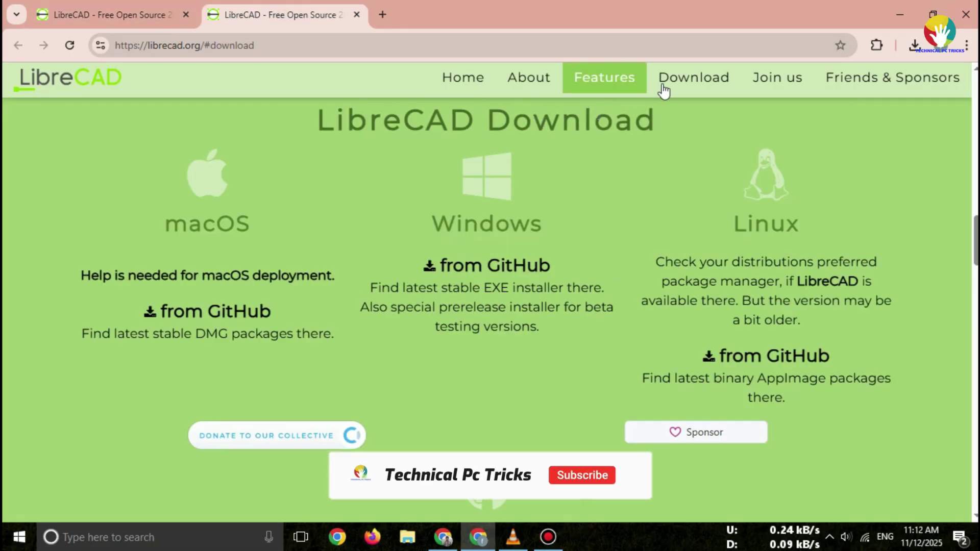
{"action": "scroll", "coordinate": [580, 266], "scroll_direction": "up", "scroll_amount": 5}
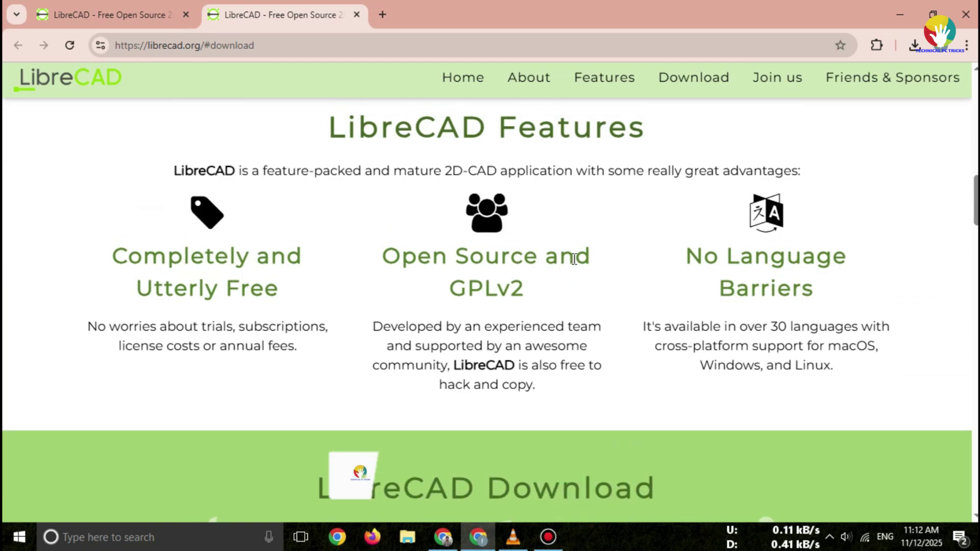
{"action": "scroll", "coordinate": [573, 255], "scroll_direction": "down", "scroll_amount": 1}
{"action": "scroll", "coordinate": [578, 245], "scroll_direction": "up", "scroll_amount": 3}
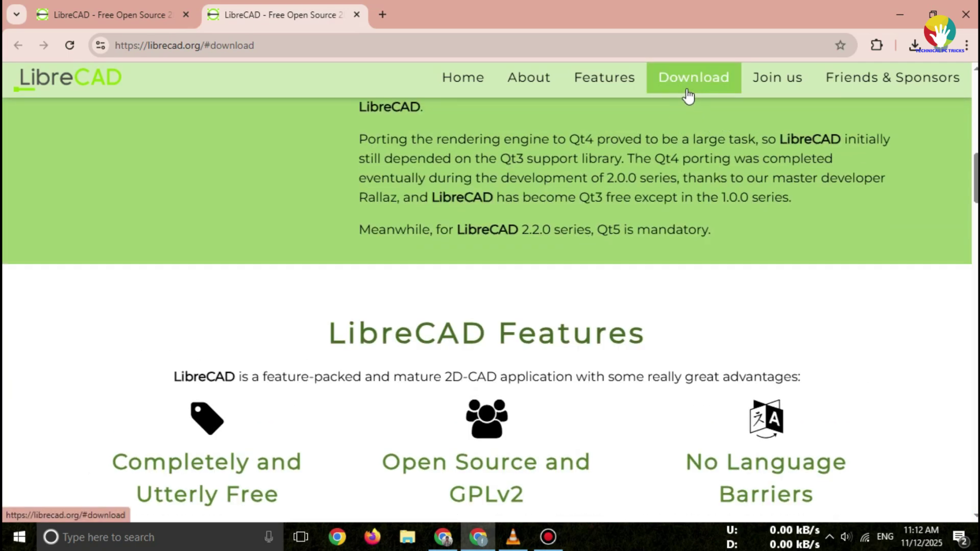
{"action": "scroll", "coordinate": [608, 366], "scroll_direction": "down", "scroll_amount": 3}
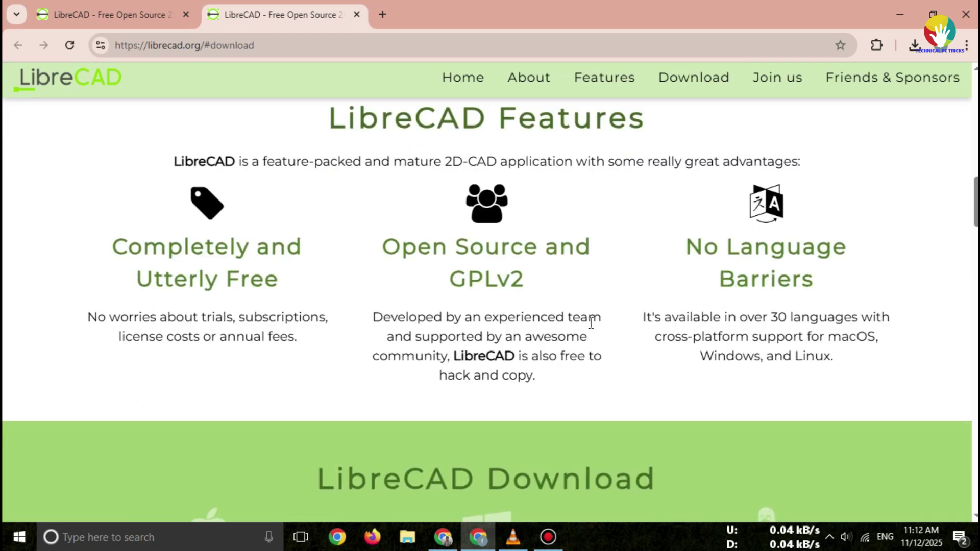
{"action": "scroll", "coordinate": [525, 344], "scroll_direction": "down", "scroll_amount": 2}
{"action": "scroll", "coordinate": [524, 349], "scroll_direction": "up", "scroll_amount": 7}
{"action": "scroll", "coordinate": [524, 348], "scroll_direction": "up", "scroll_amount": 3}
{"action": "scroll", "coordinate": [523, 345], "scroll_direction": "up", "scroll_amount": 5}
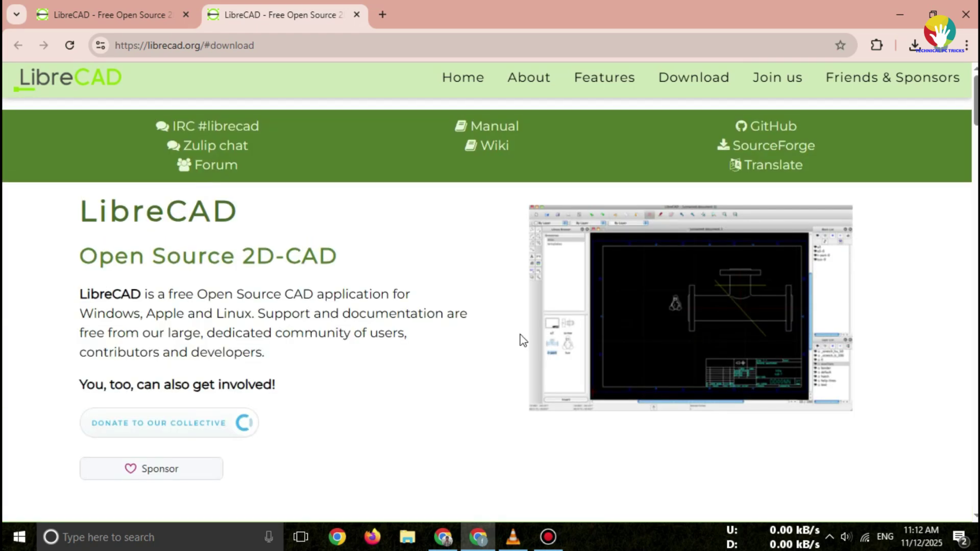
{"action": "scroll", "coordinate": [600, 230], "scroll_direction": "down", "scroll_amount": 1}
{"action": "scroll", "coordinate": [597, 240], "scroll_direction": "down", "scroll_amount": 5}
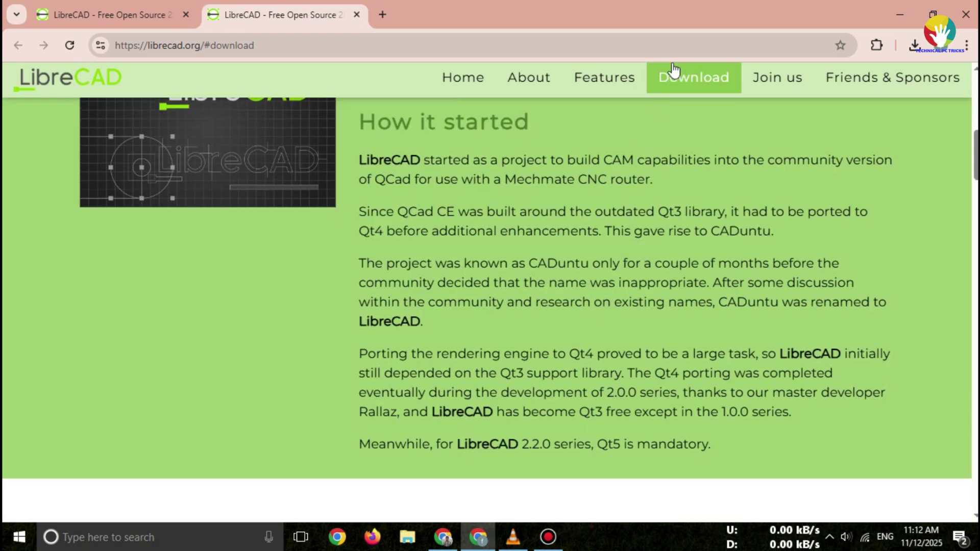
{"action": "left_click", "coordinate": [694, 90]}
{"action": "scroll", "coordinate": [721, 301], "scroll_direction": "down", "scroll_amount": 1}
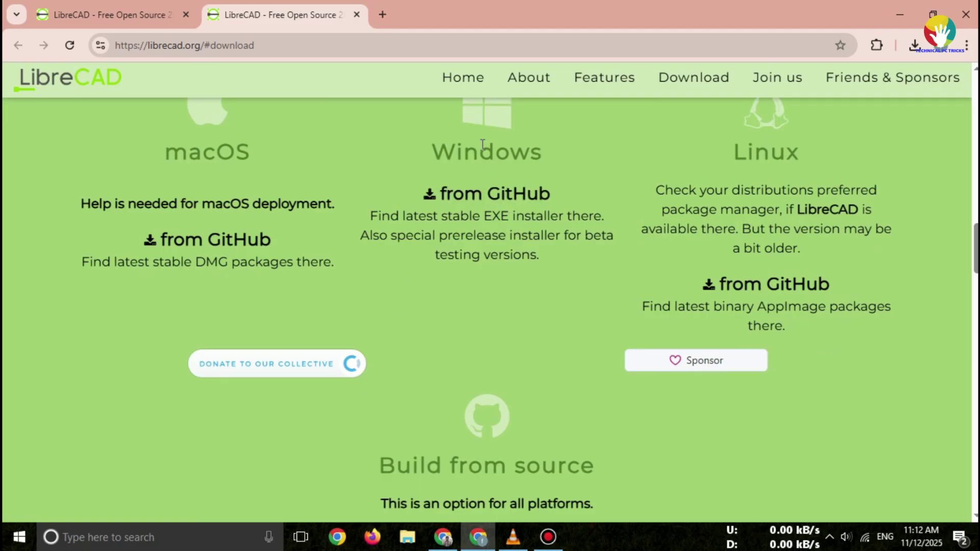
{"action": "scroll", "coordinate": [468, 172], "scroll_direction": "up", "scroll_amount": 1}
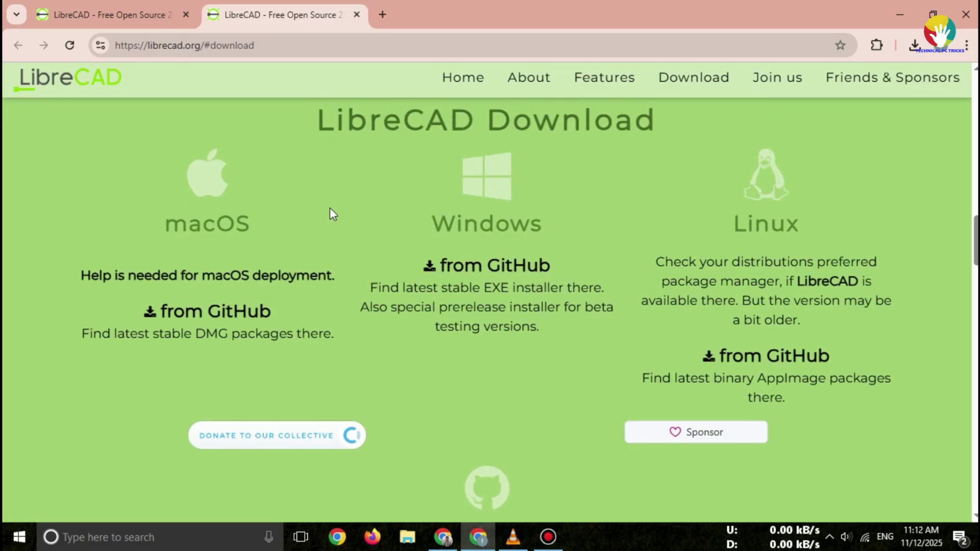
From the GitHub Windows releases, save the LibreCAD-v2.2.1.2.exe installer to the Desktop
{"action": "left_click", "coordinate": [505, 274]}
{"action": "scroll", "coordinate": [335, 368], "scroll_direction": "down", "scroll_amount": 2}
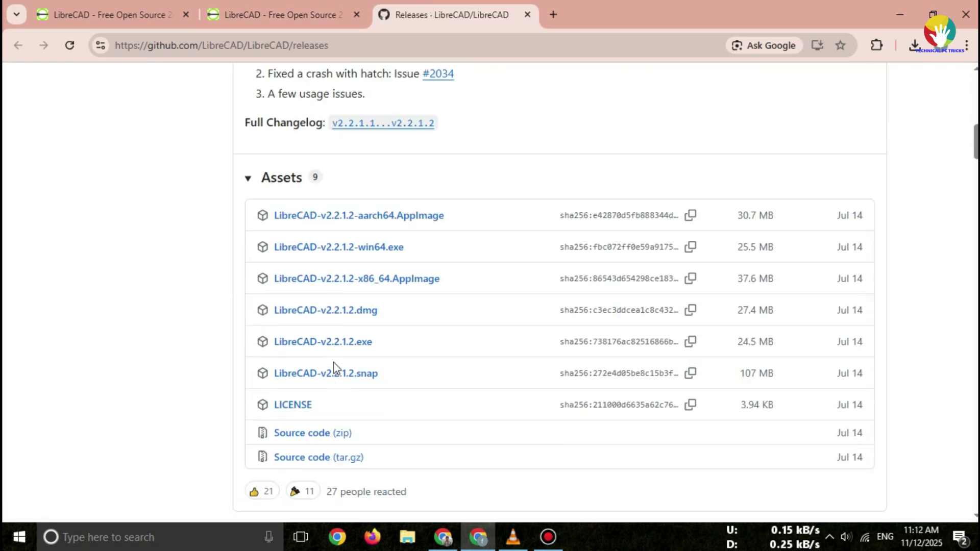
{"action": "scroll", "coordinate": [334, 368], "scroll_direction": "down", "scroll_amount": 1}
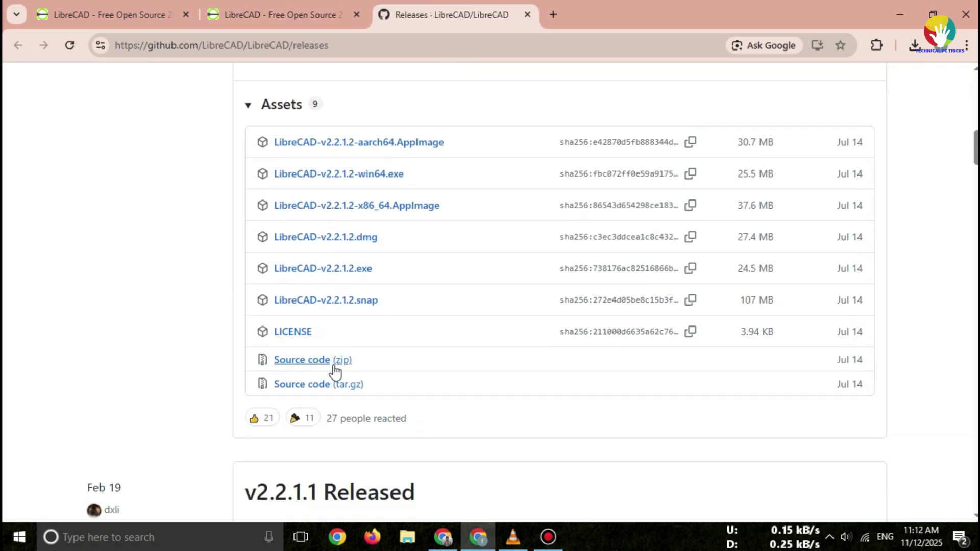
{"action": "left_click", "coordinate": [324, 272]}
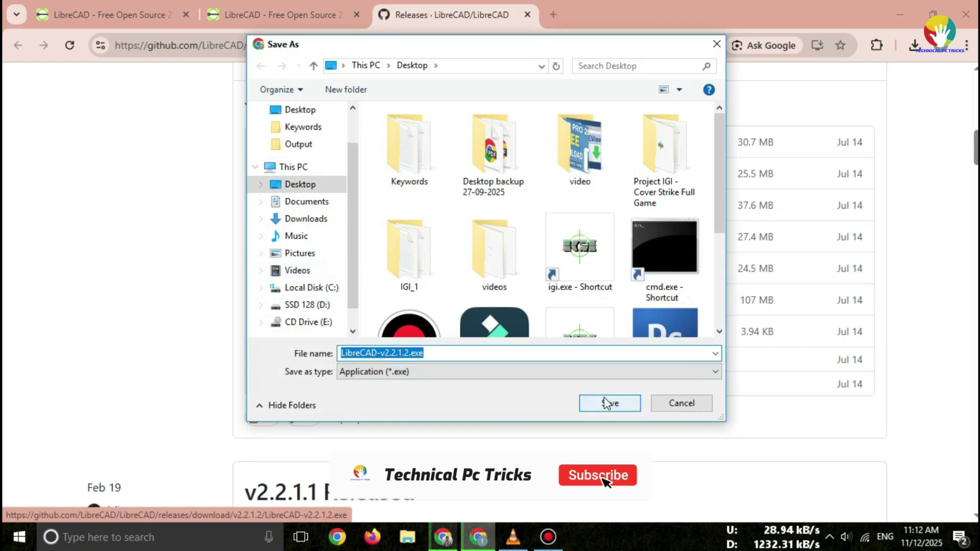
{"action": "left_click", "coordinate": [610, 407]}
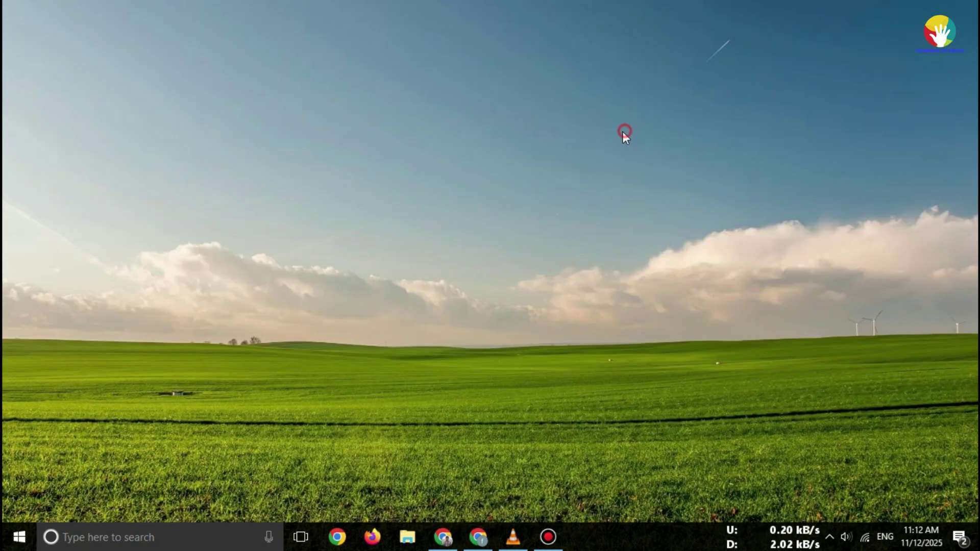
{"action": "right_click", "coordinate": [622, 131]}
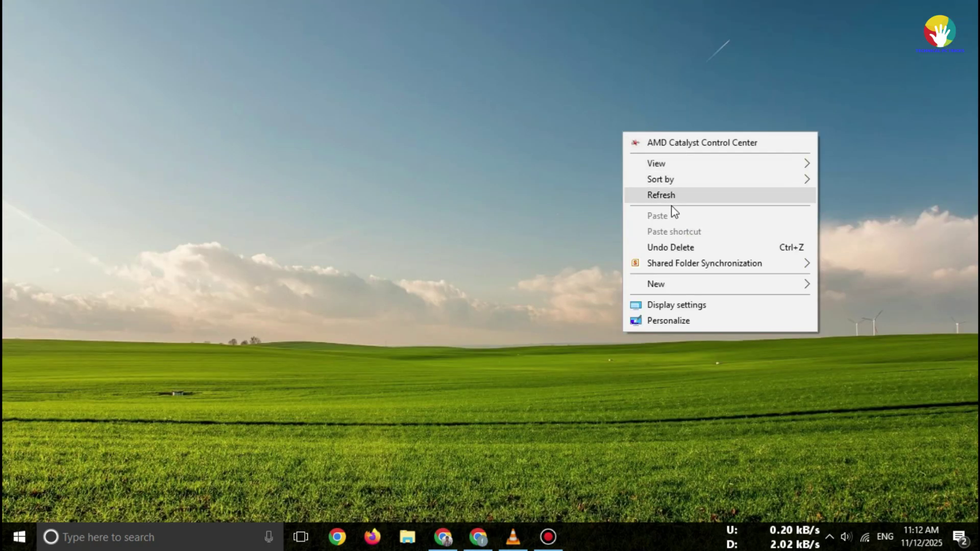
{"action": "left_click", "coordinate": [667, 197]}
{"action": "right_click", "coordinate": [643, 104]}
{"action": "left_click", "coordinate": [673, 167]}
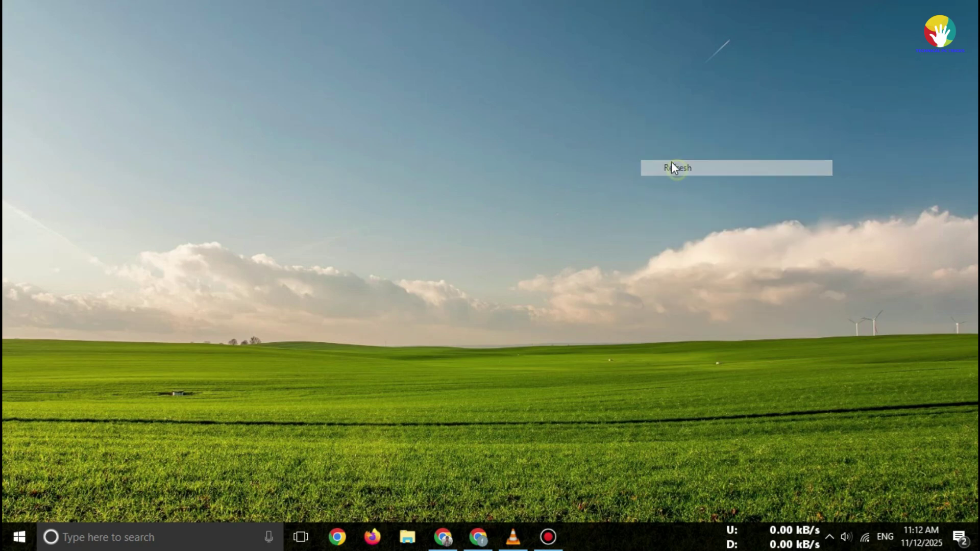
{"action": "right_click", "coordinate": [631, 100]}
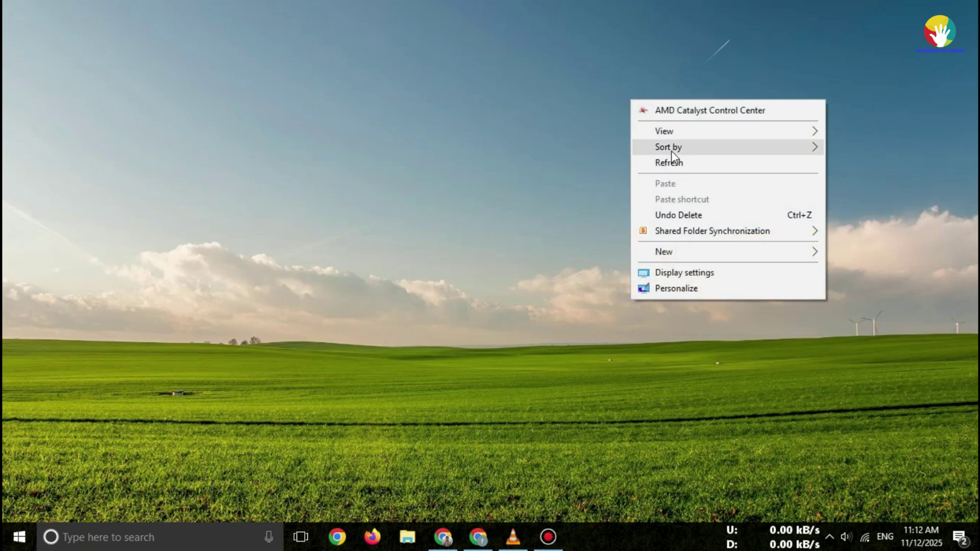
{"action": "left_click", "coordinate": [674, 164]}
{"action": "right_click", "coordinate": [664, 149]}
{"action": "left_click", "coordinate": [701, 211]}
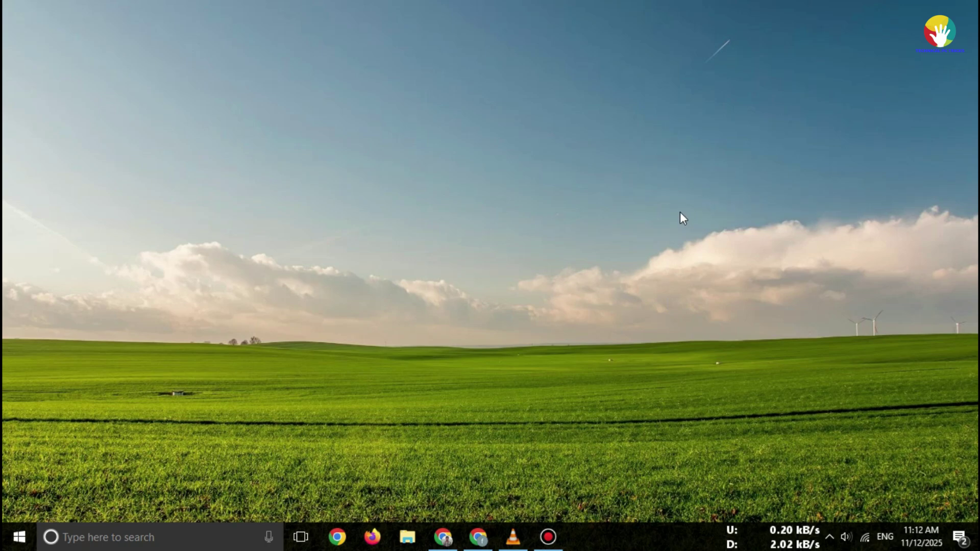
{"action": "right_click", "coordinate": [624, 132]}
{"action": "left_click", "coordinate": [670, 195]}
{"action": "right_click", "coordinate": [641, 105]}
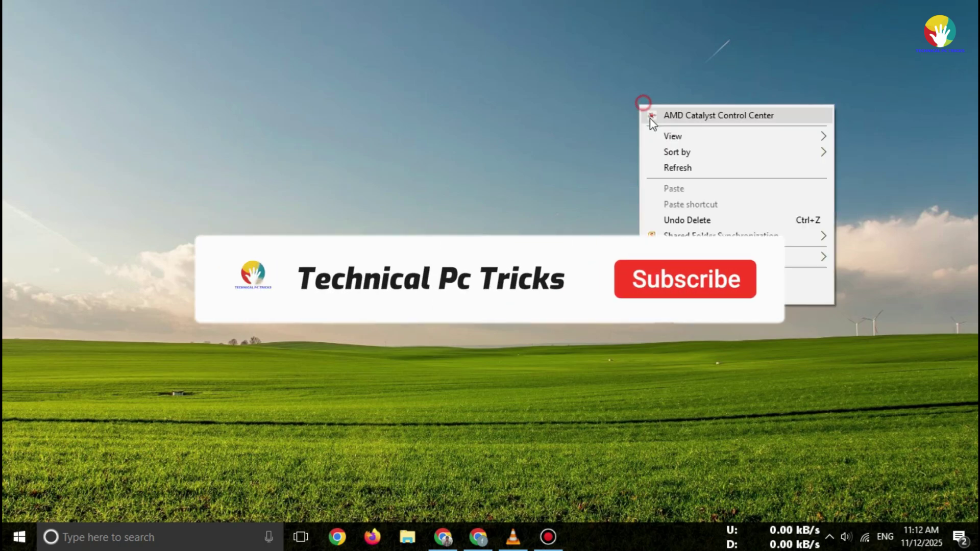
{"action": "left_click", "coordinate": [676, 170]}
{"action": "right_click", "coordinate": [631, 100]}
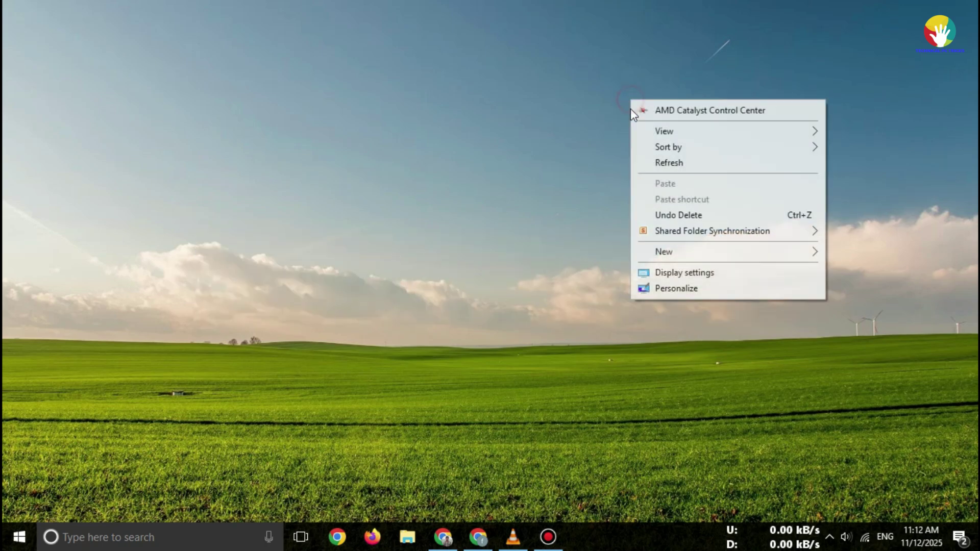
{"action": "left_click", "coordinate": [673, 162]}
{"action": "right_click", "coordinate": [664, 148]}
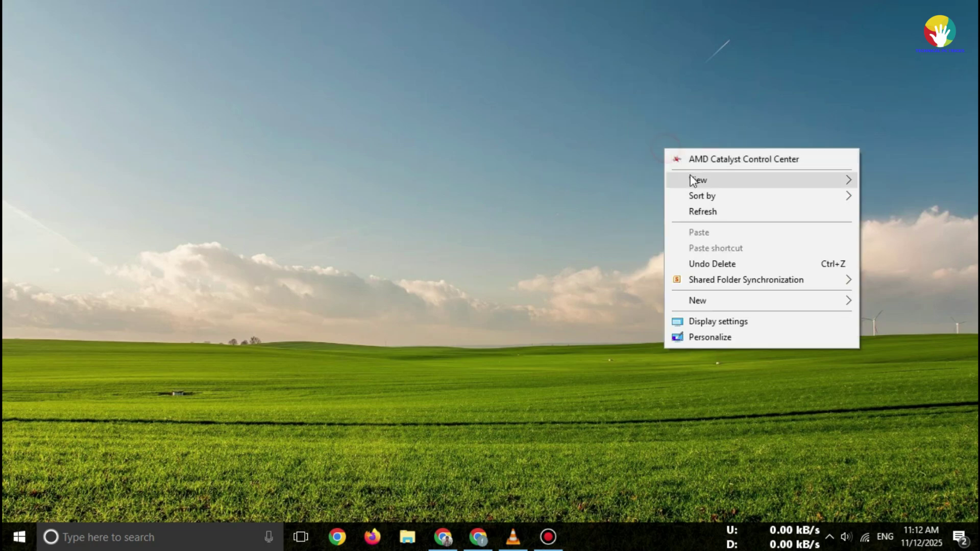
{"action": "left_click", "coordinate": [708, 213]}
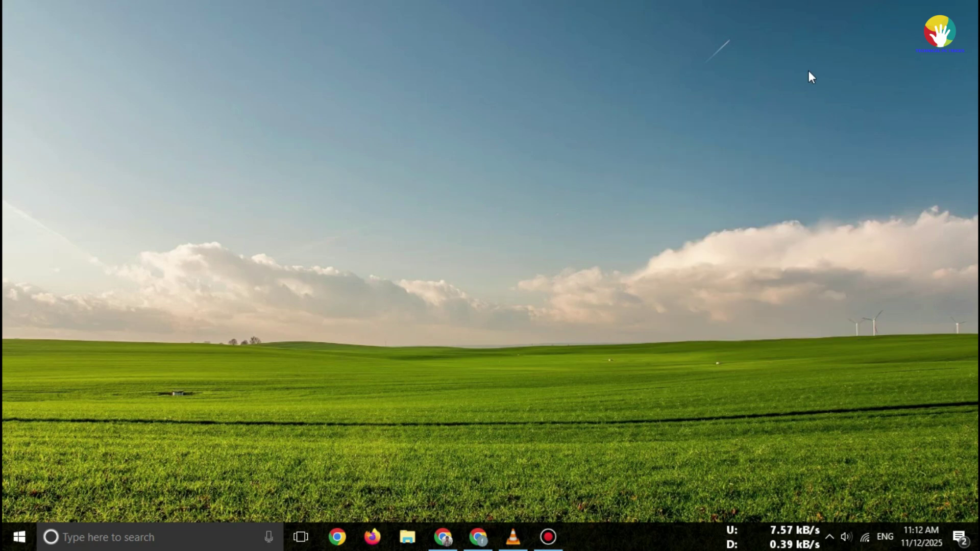